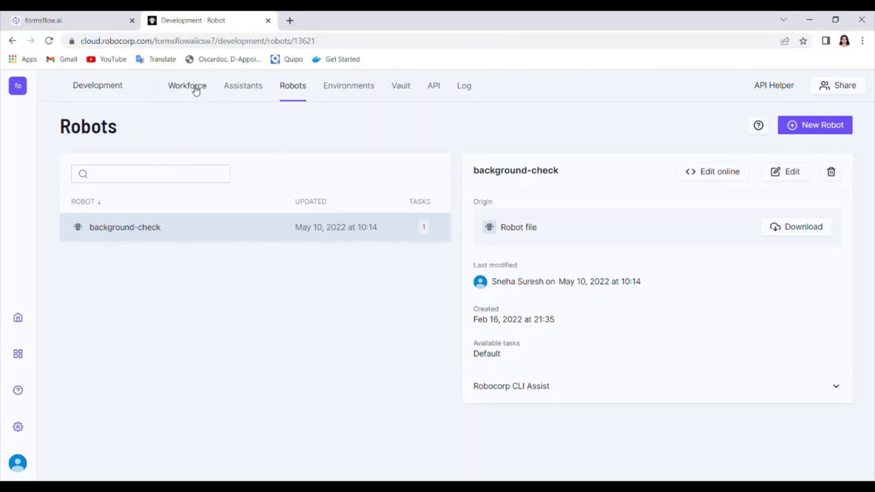
# Show the Workforce processes overview in Robocorp Control Room
pyautogui.click(196, 92)
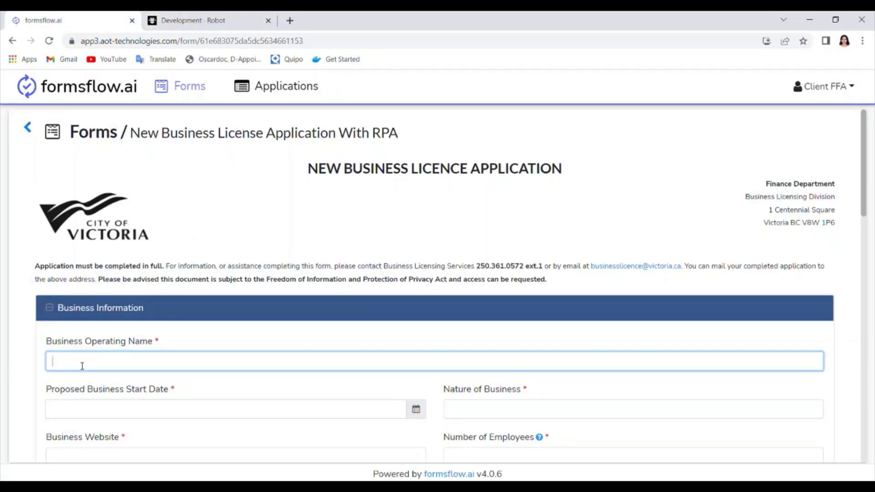
# Enter Tesla's business information: start date 05/31/2022, automotive, 2300 employees, website, email, phone, address
pyautogui.click(82, 410)
pyautogui.click(198, 364)
pyautogui.click(469, 409)
pyautogui.write('Automotive Company')
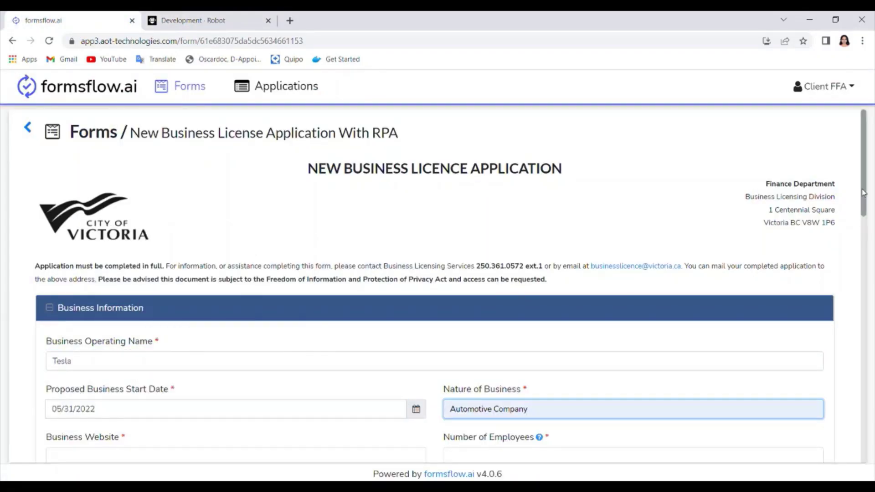
pyautogui.scroll(-3, 97, 224)
pyautogui.click(96, 215)
pyautogui.write('https://www.tesla.com/')
pyautogui.click(475, 217)
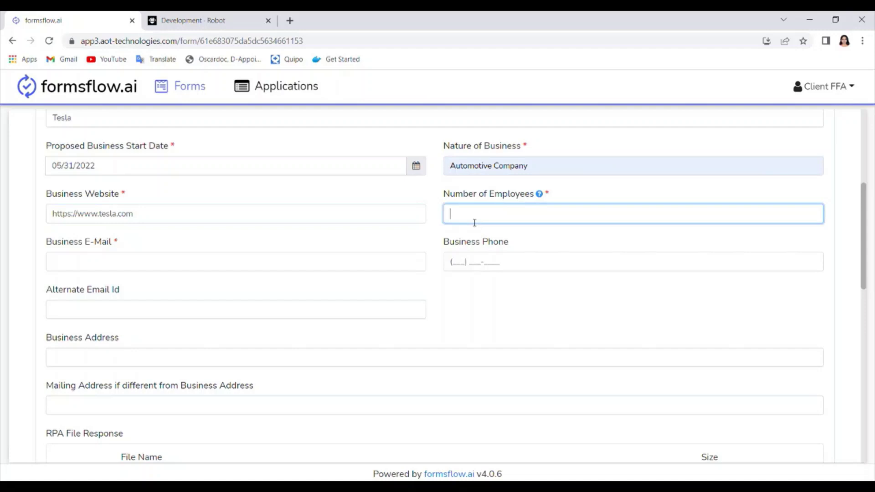
pyautogui.write('2300')
pyautogui.click(92, 270)
pyautogui.click(494, 260)
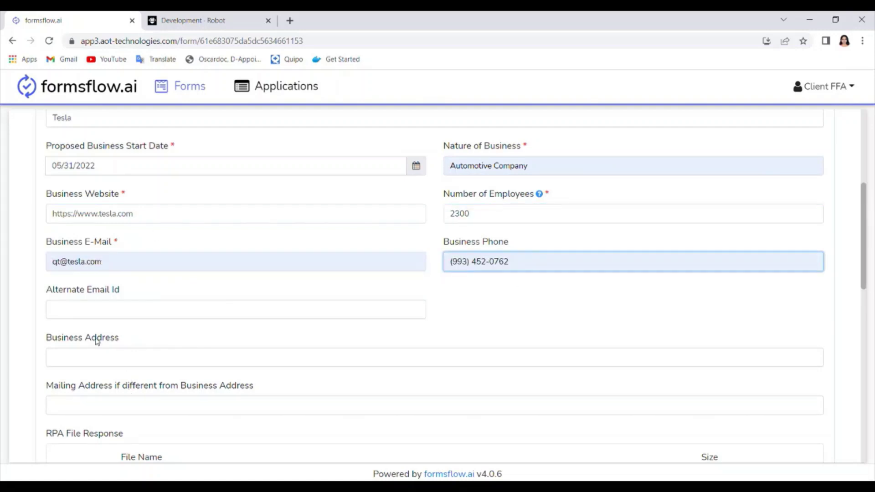
pyautogui.click(110, 357)
pyautogui.write('st suite1234, Vancouver')
pyautogui.scroll(-10, 865, 203)
# Choose Partnership with a partnership name, answer No to both questions, and submit
pyautogui.click(131, 159)
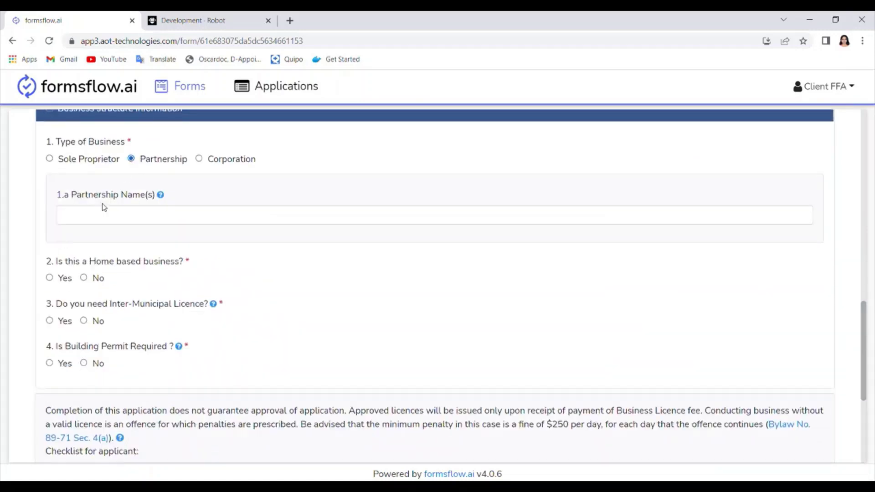
pyautogui.click(103, 215)
pyautogui.write('George')
pyautogui.click(84, 278)
pyautogui.click(83, 321)
pyautogui.scroll(-3, 870, 332)
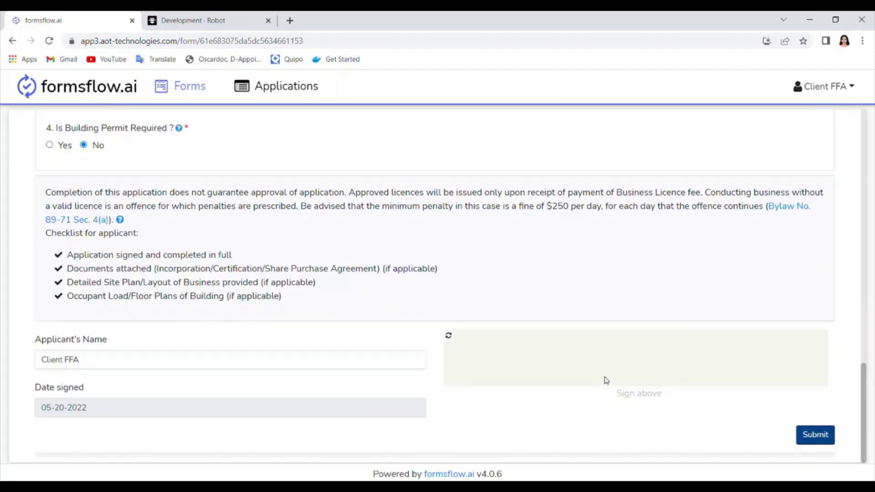
pyautogui.click(815, 435)
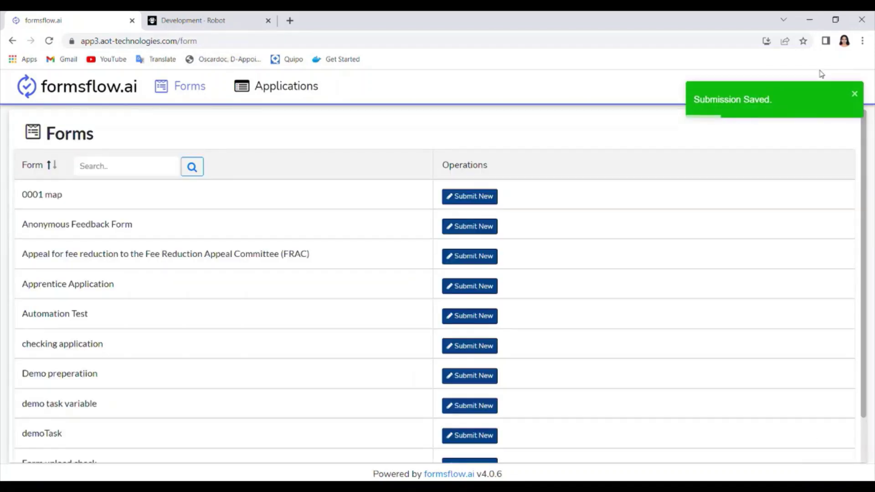
# Check that background-check Run #100 and its processing step completed in Control Room
pyautogui.click(193, 20)
pyautogui.click(171, 334)
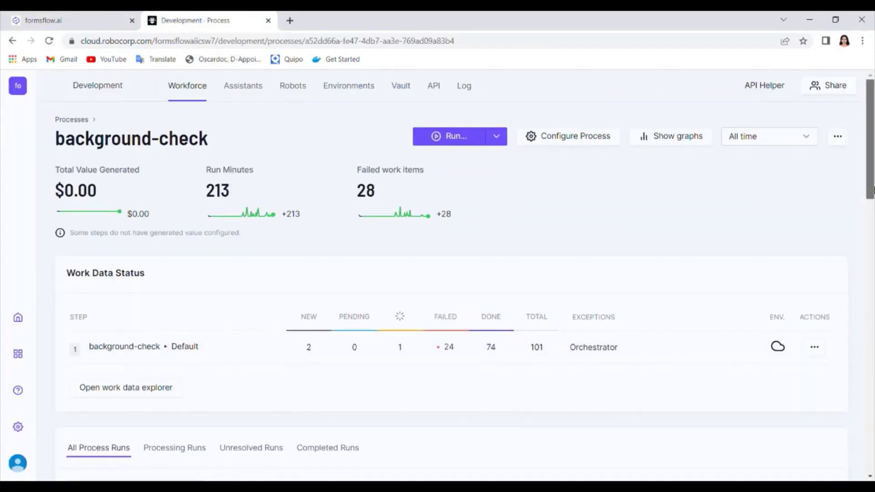
pyautogui.scroll(-4, 122, 297)
pyautogui.click(134, 301)
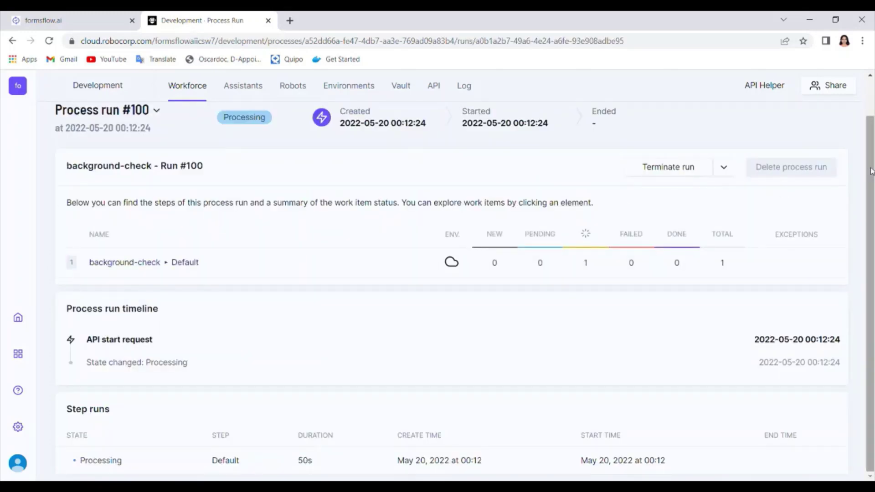
pyautogui.click(143, 468)
pyautogui.scroll(-2, 221, 445)
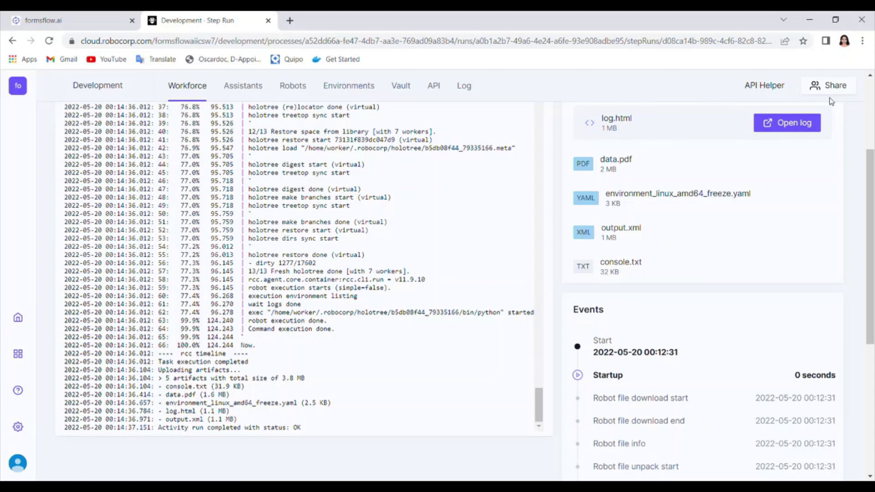
# Download data.pdf from application 551's newest Review Applications task in formsflow.ai
pyautogui.click(68, 19)
pyautogui.click(97, 193)
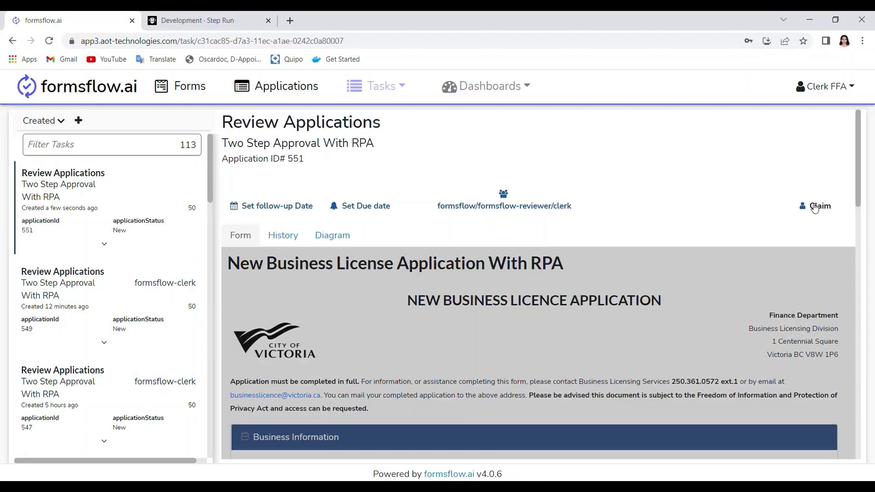
pyautogui.scroll(-3, 834, 195)
pyautogui.scroll(-5, 862, 182)
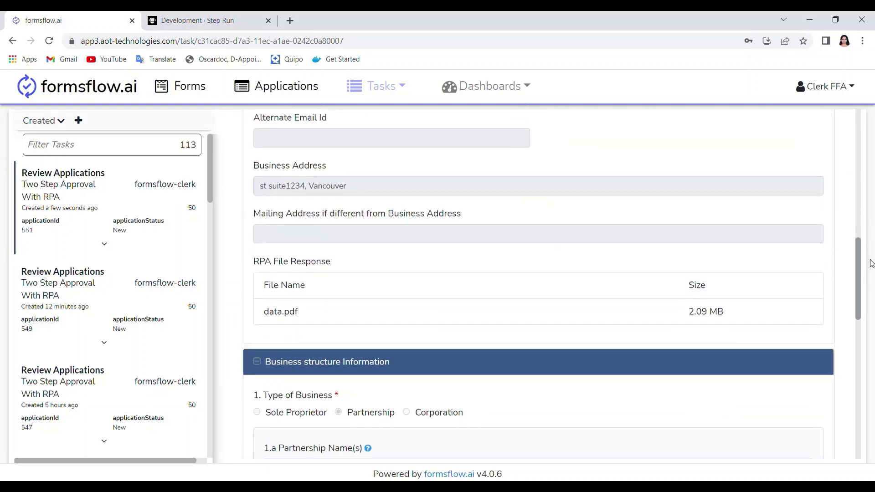
pyautogui.click(292, 272)
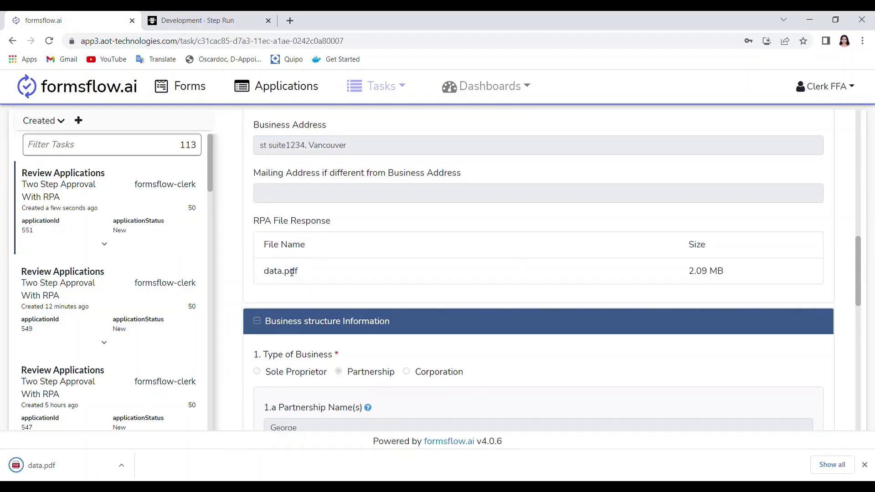
# Open data.pdf from the download bar to view the Tesla background verification report
pyautogui.click(55, 468)
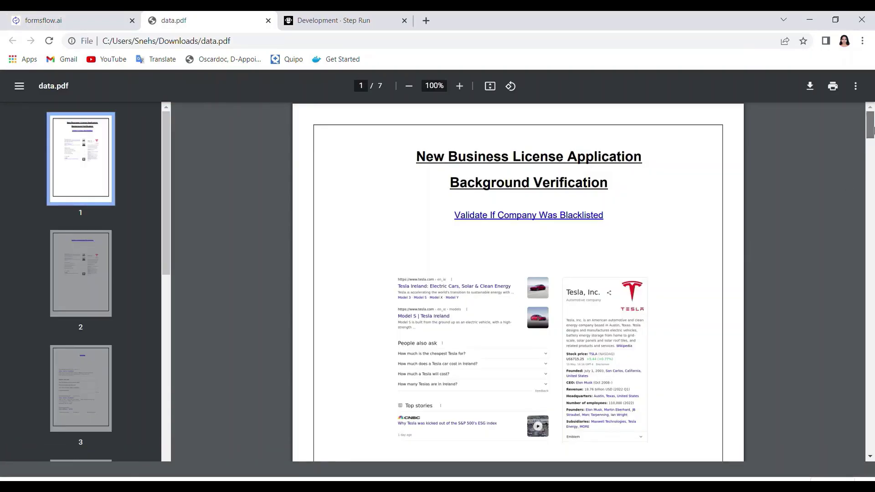